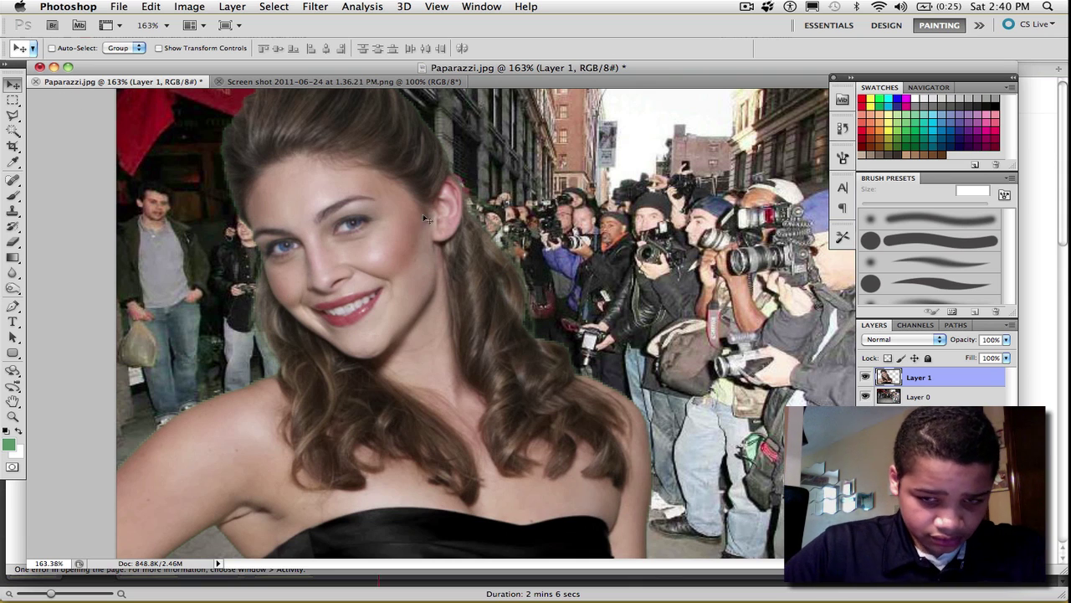
- Select Layer 0, the crowd background, and shift the panel dock further right
click(909, 397)
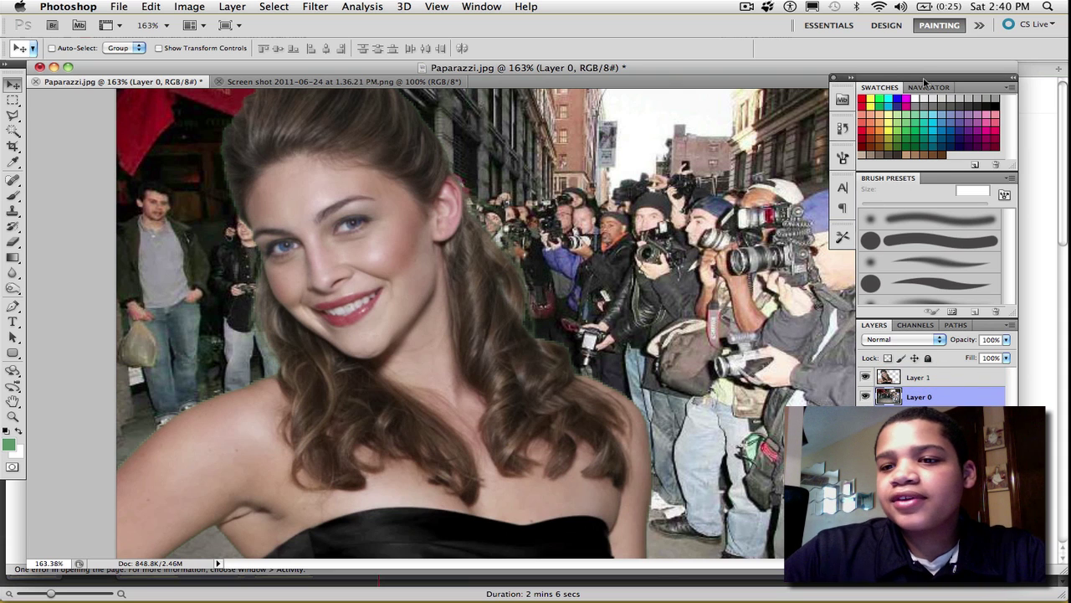
mouse_move(925, 79)
mouse_down()
mouse_move(1034, 81)
mouse_move(990, 81)
mouse_up()
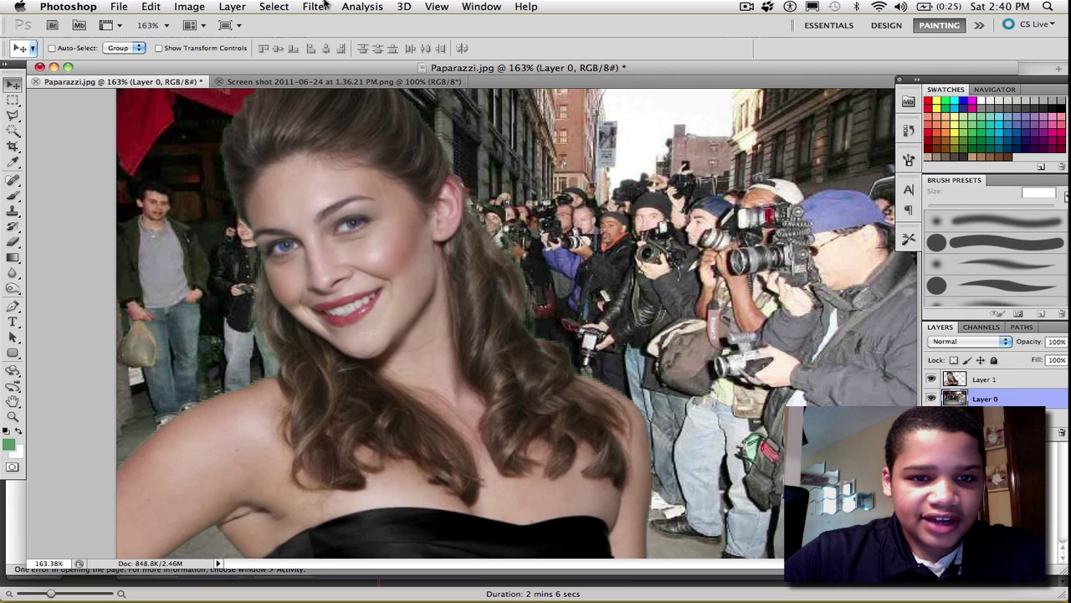
- Bring up the Gaussian Blur filter from the Filter > Blur menu
click(350, 6)
mouse_move(428, 5)
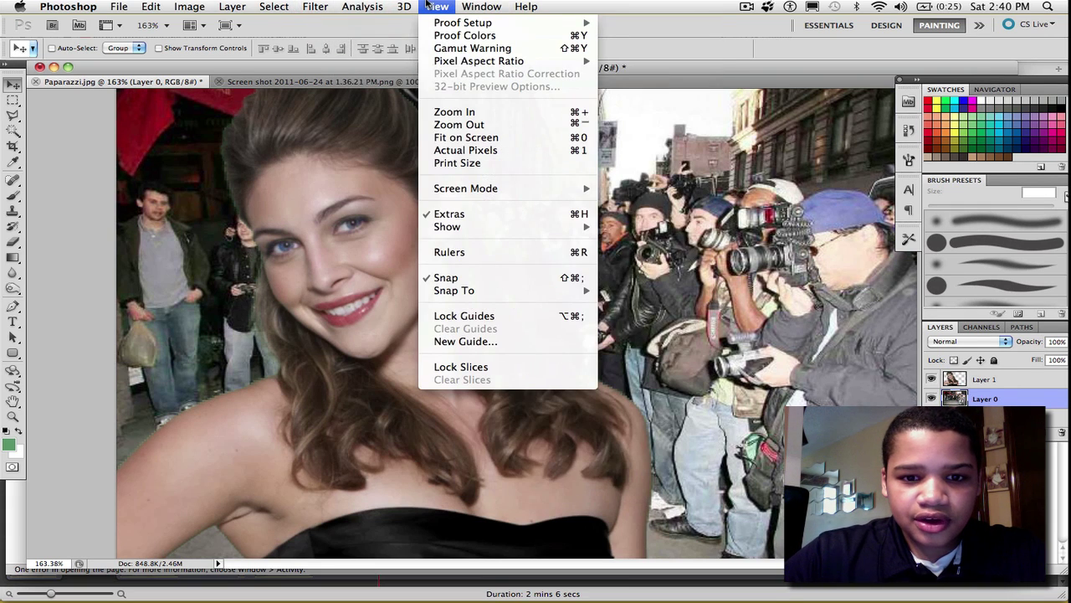
mouse_move(315, 6)
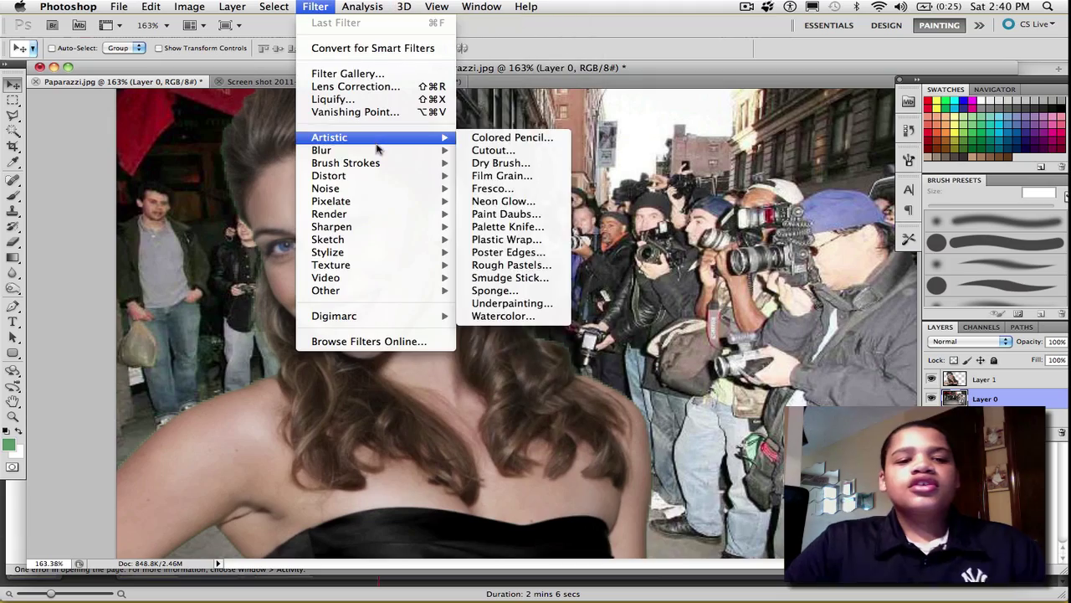
mouse_move(378, 155)
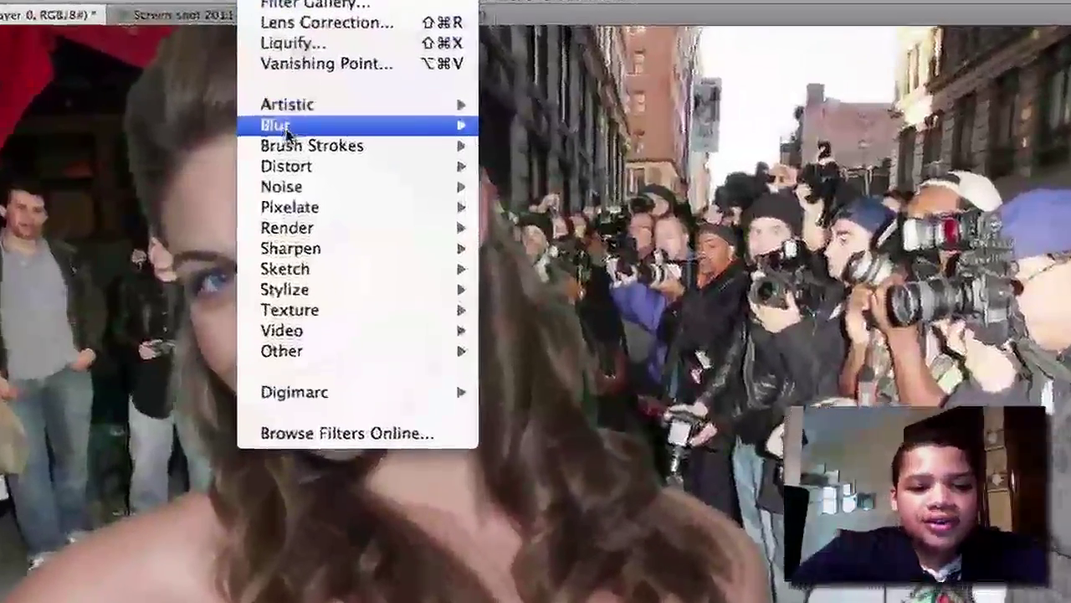
mouse_move(286, 132)
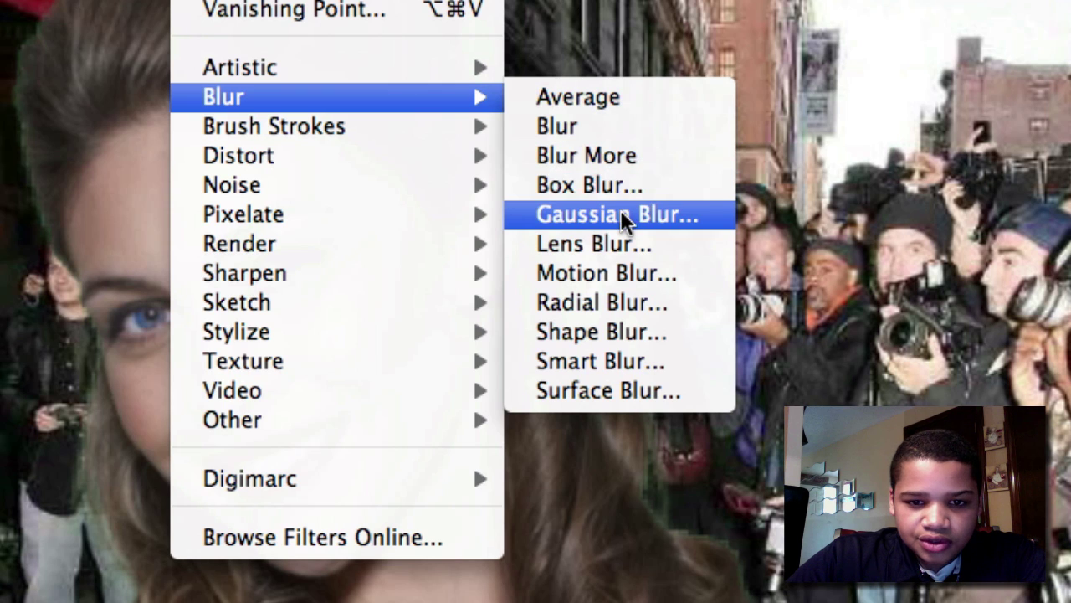
click(620, 216)
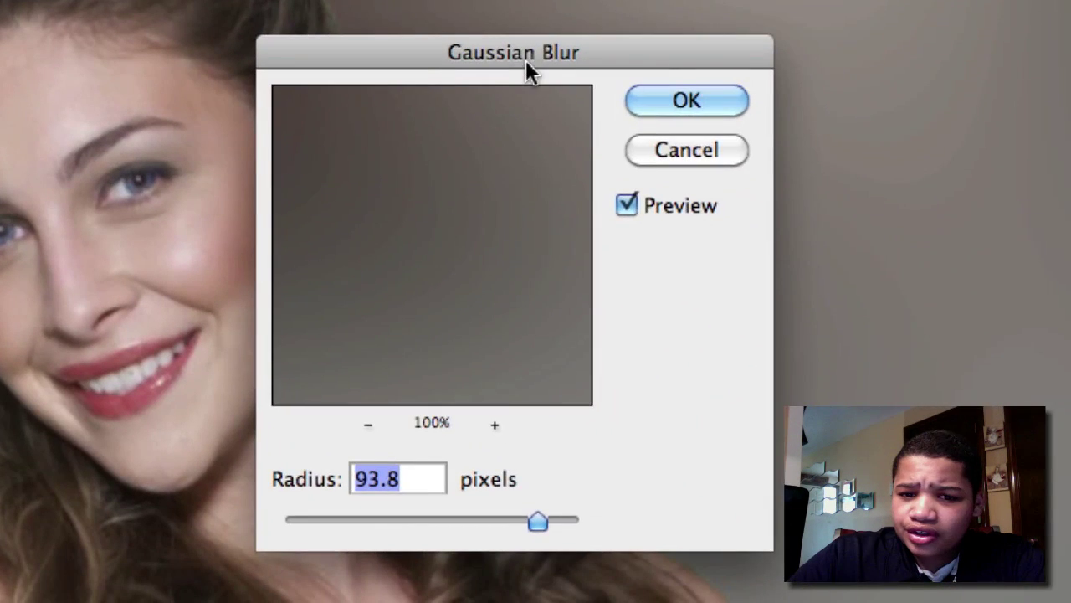
- Settle on a 2.8-pixel blur radius and apply it to the crowd
drag(528, 58, 963, 60)
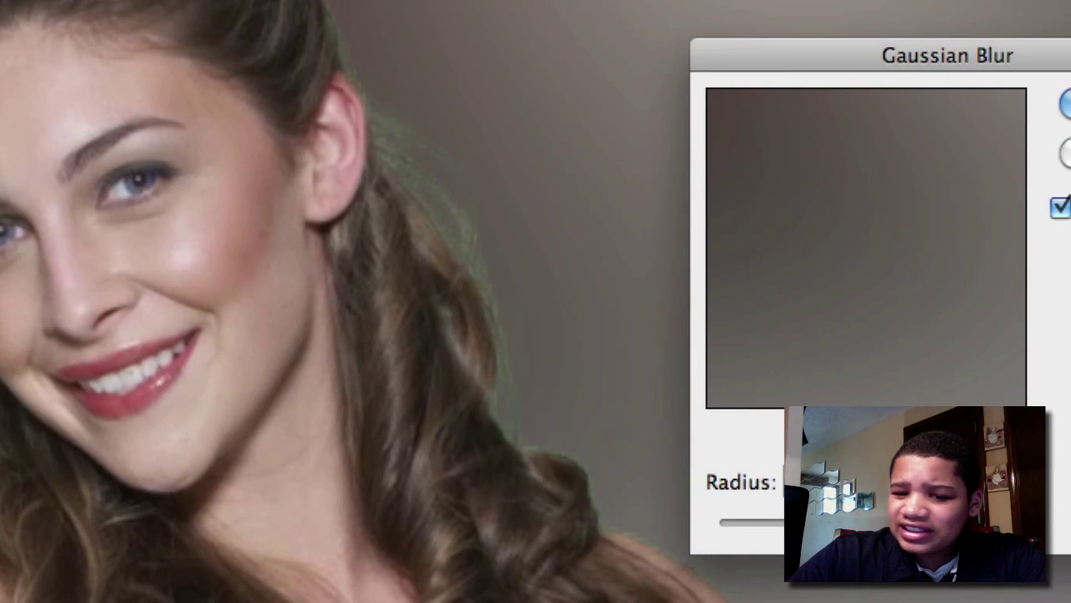
drag(841, 523, 802, 522)
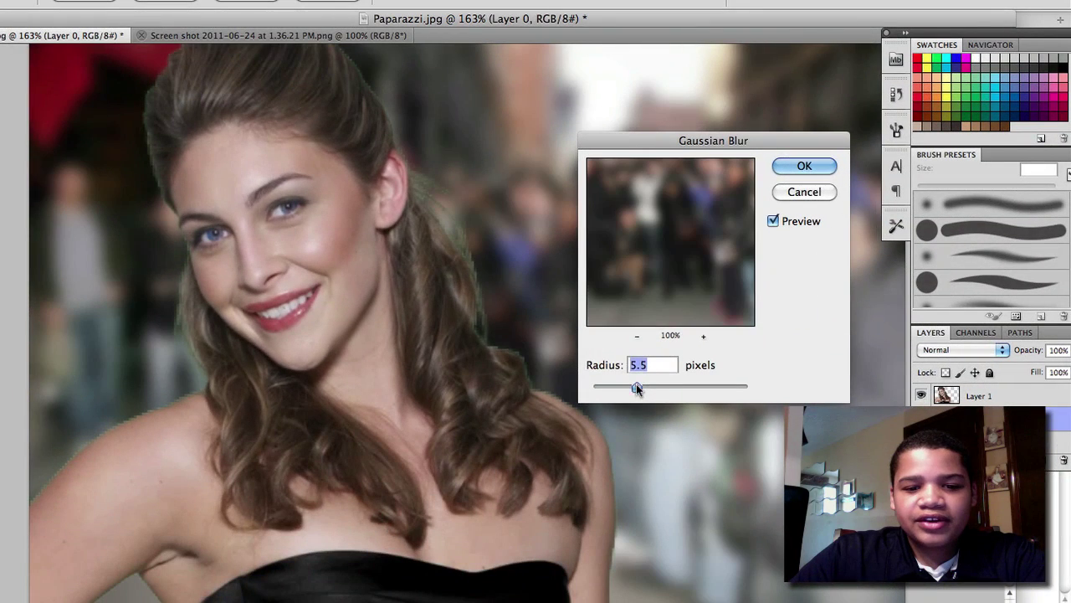
drag(636, 386, 628, 385)
drag(658, 148, 915, 113)
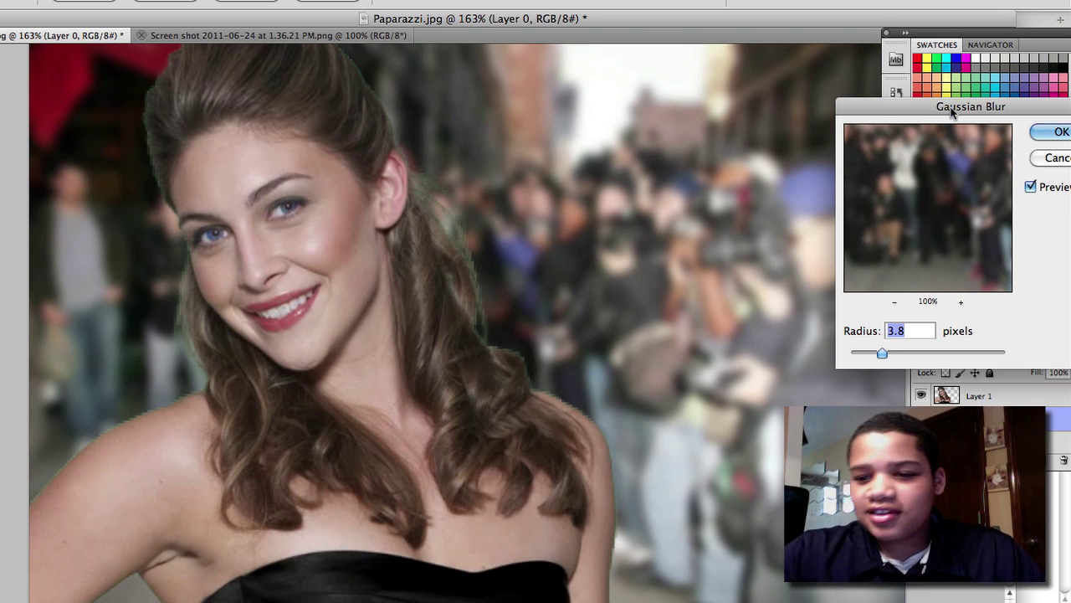
drag(951, 106, 866, 80)
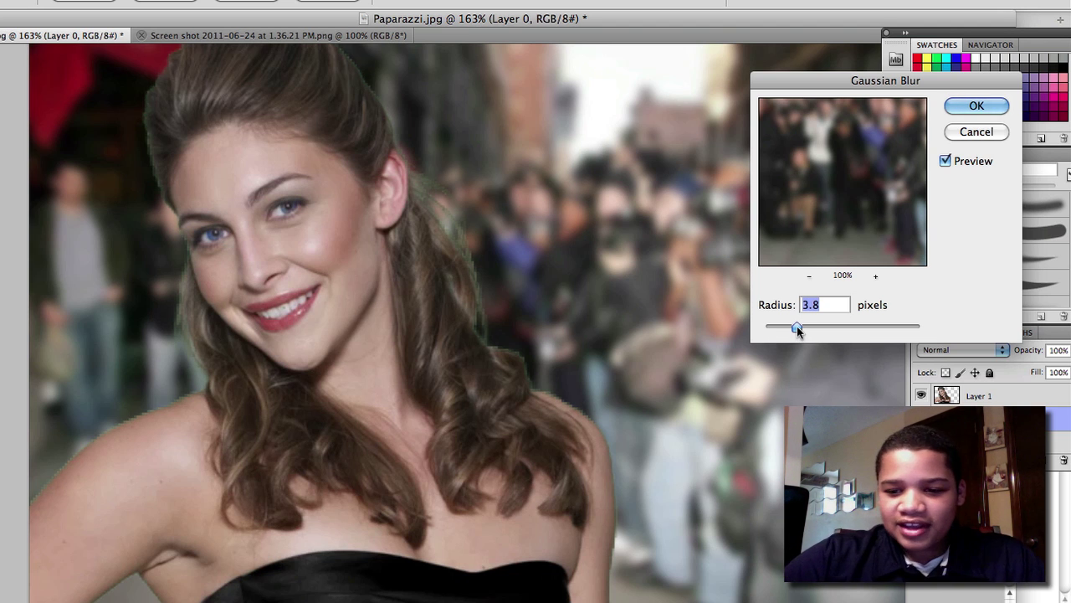
drag(796, 327, 623, 324)
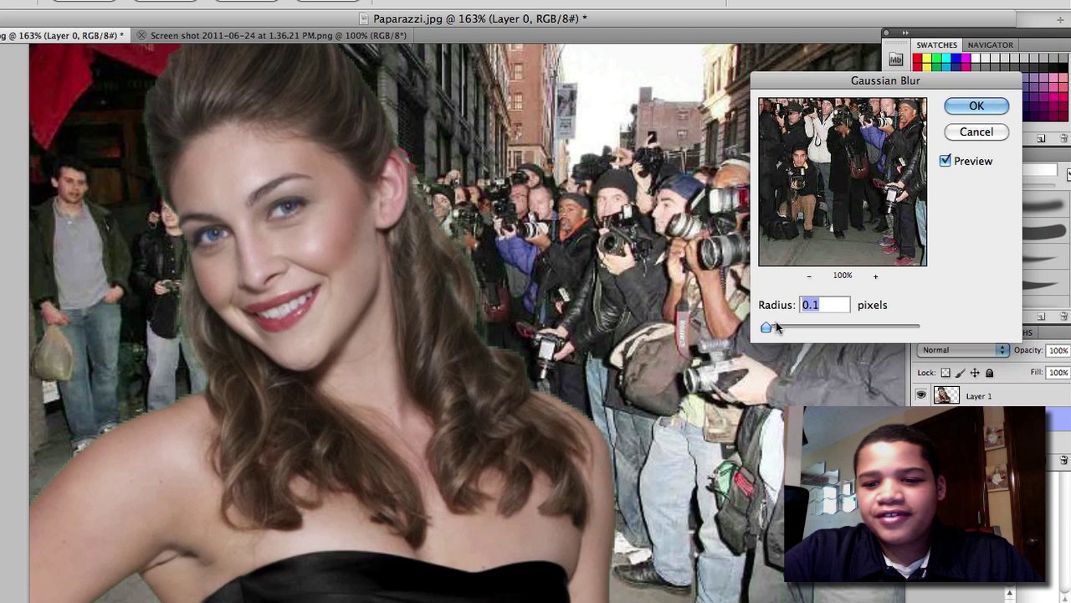
drag(776, 326, 788, 328)
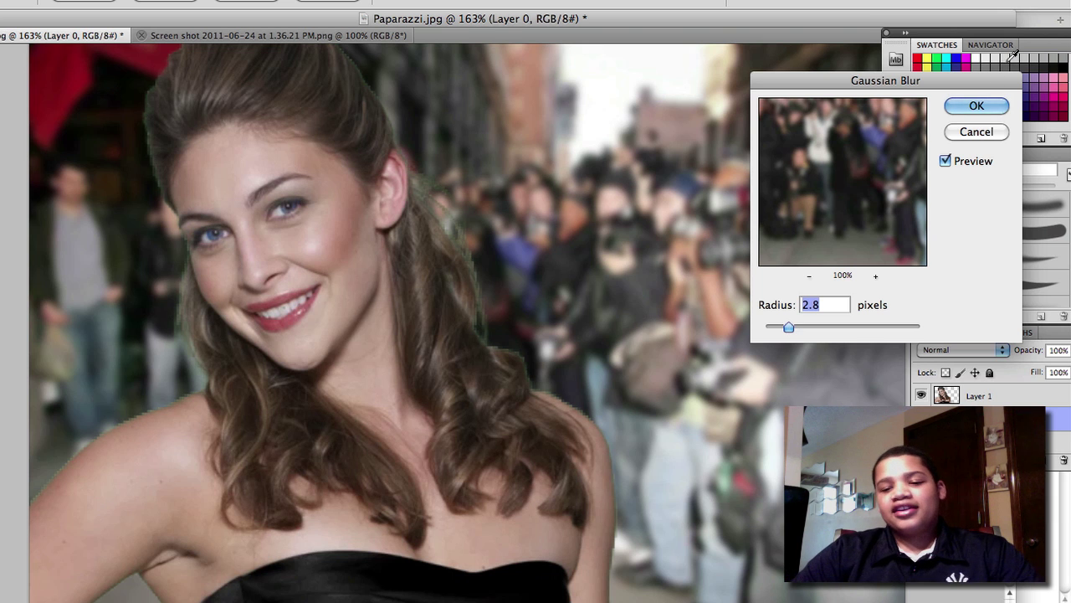
click(979, 114)
- Zoom the canvas to 140% and select the Horizontal Type tool
scroll(500, 258, down, 3)
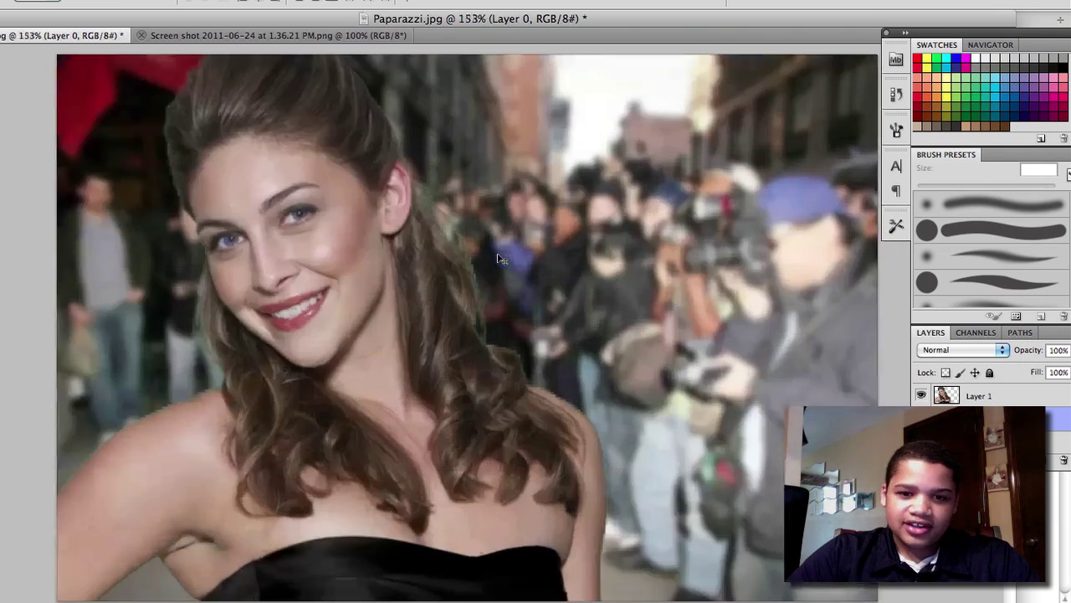
scroll(500, 257, up, 1)
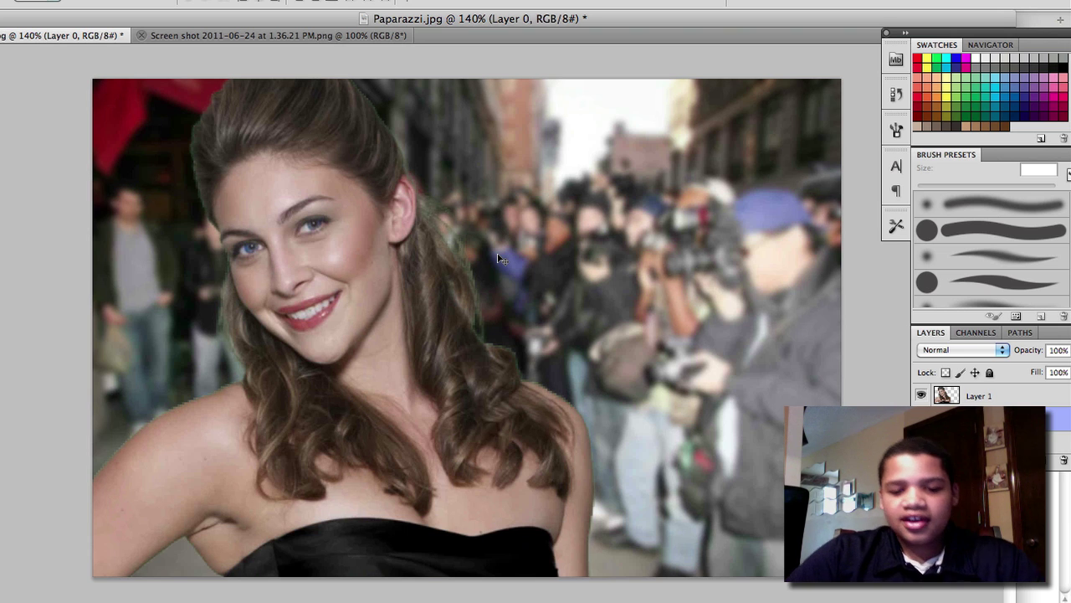
click(499, 269)
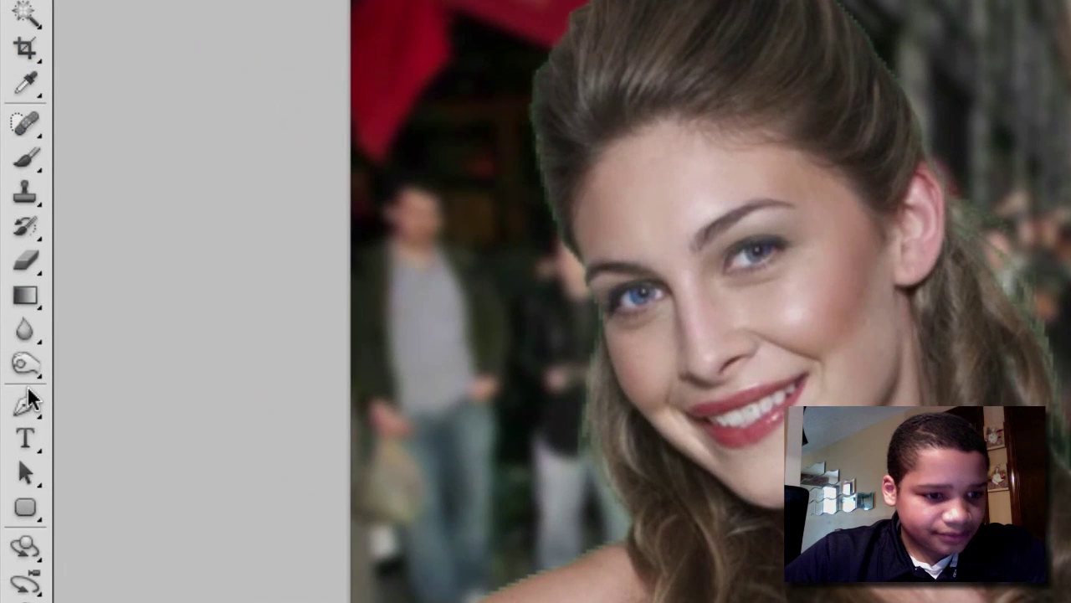
key(t)
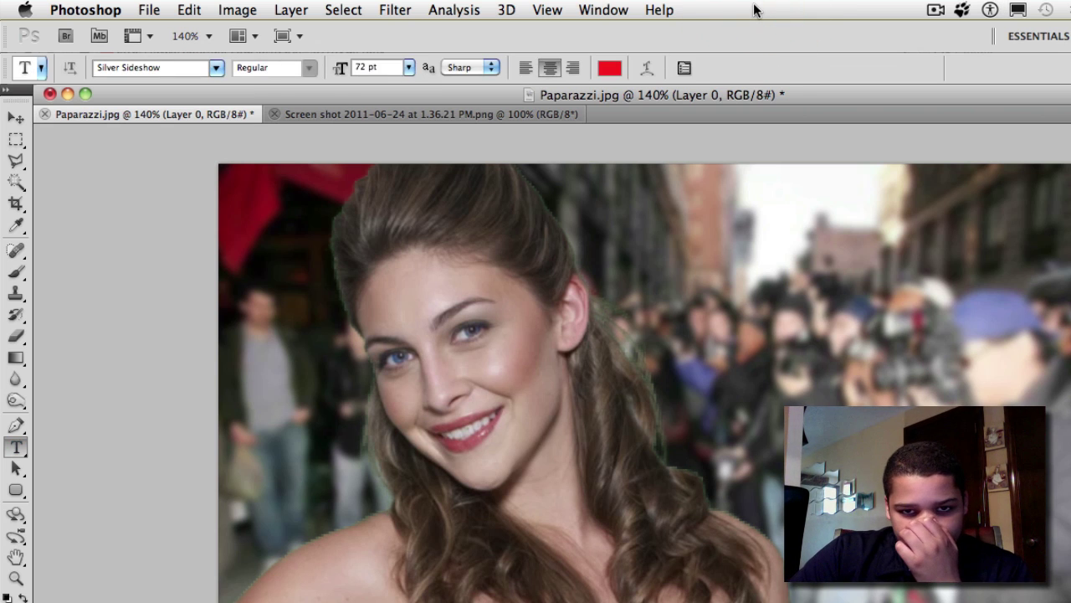
- Type AVON as the first line of the sign
click(832, 316)
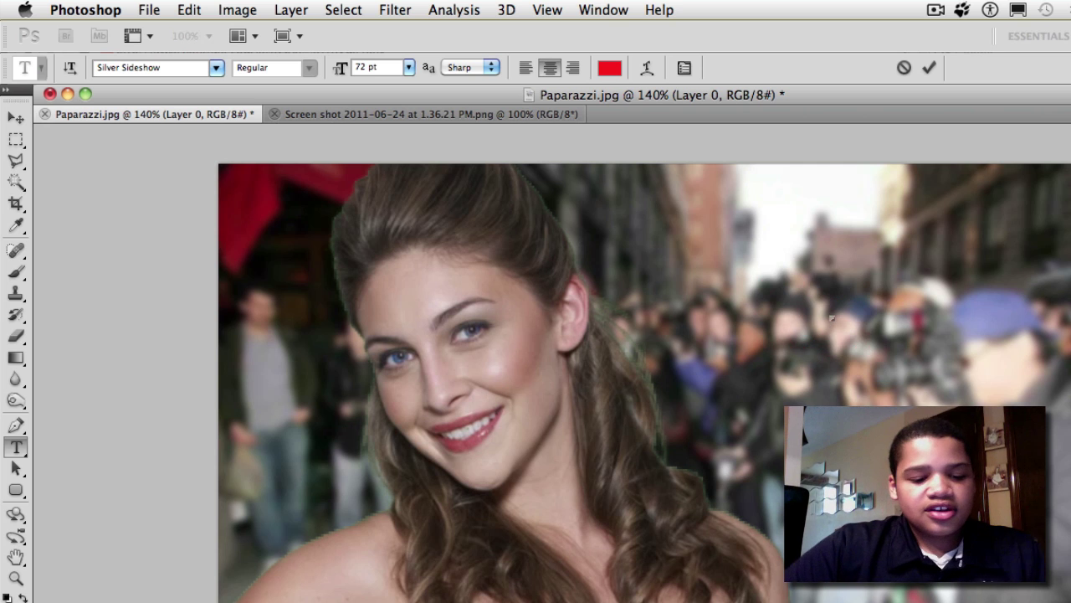
text(AVON)
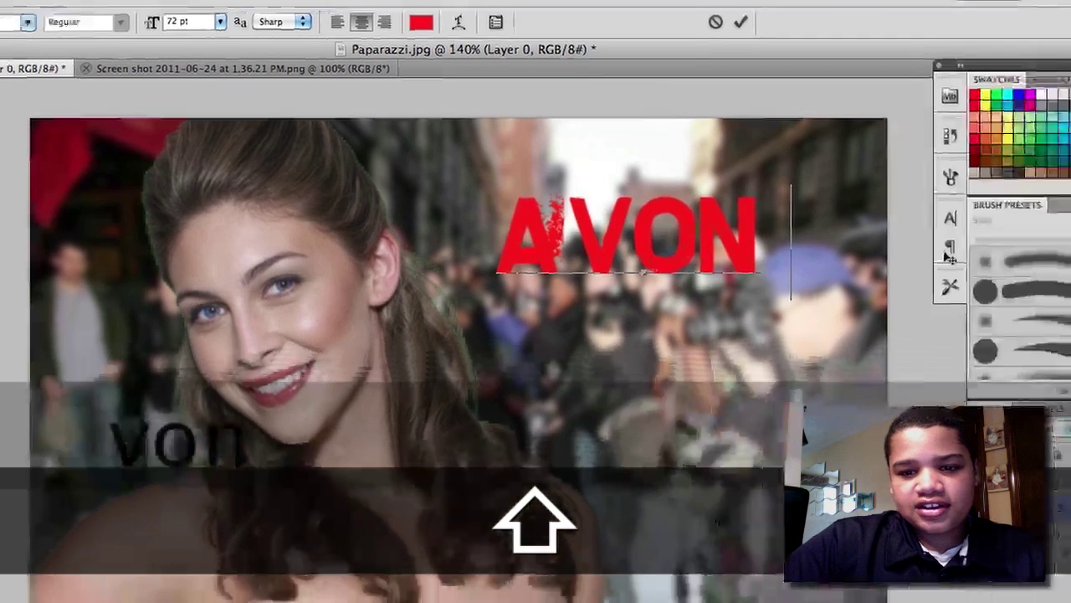
key(Return)
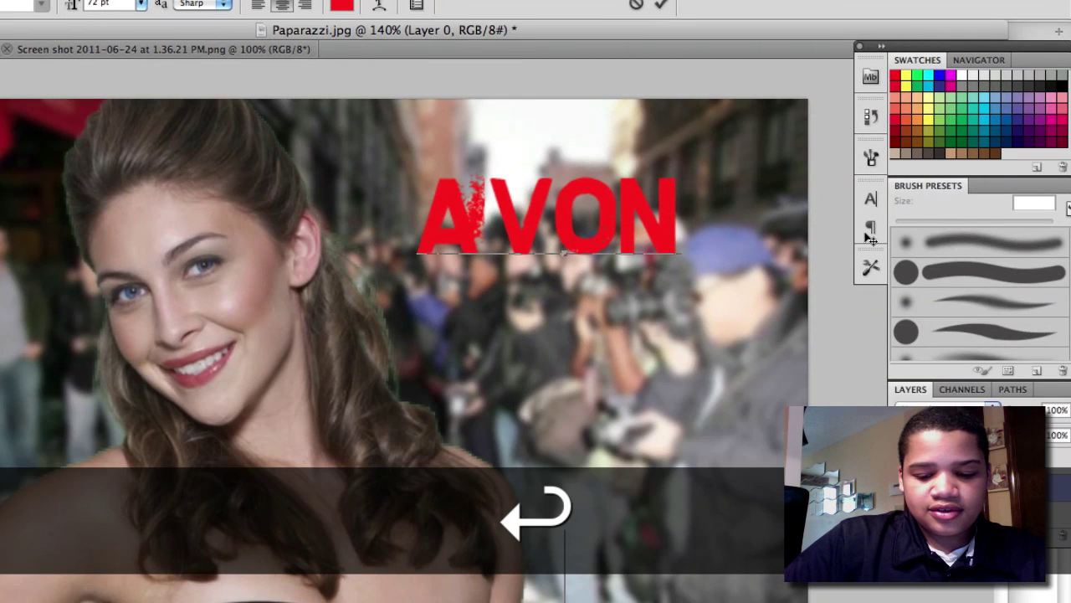
key(shift)
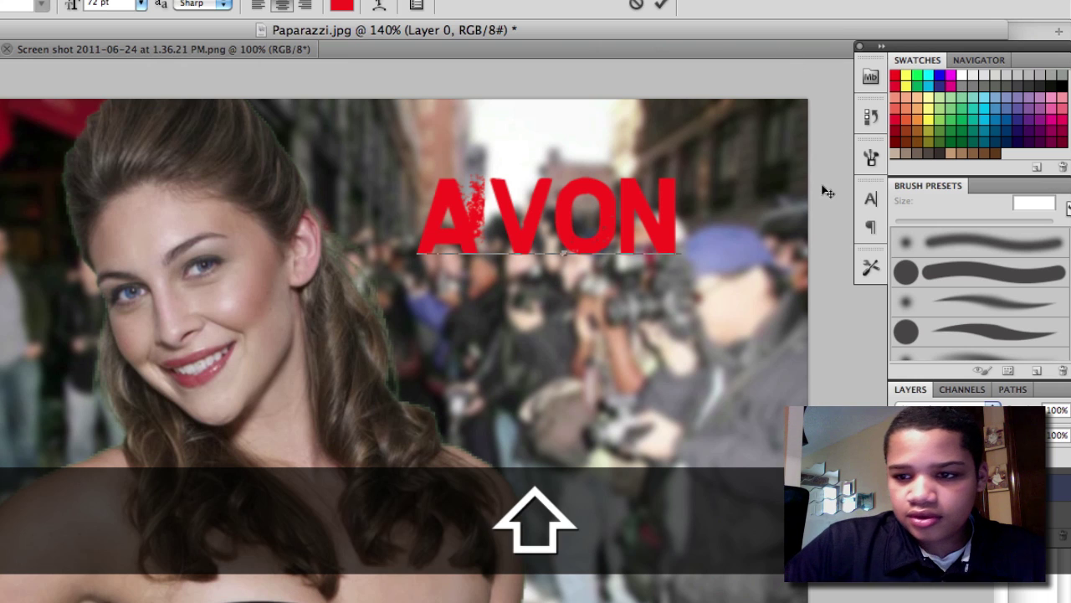
- Set the leading to Auto in the Character panel and move the panel aside
click(417, 6)
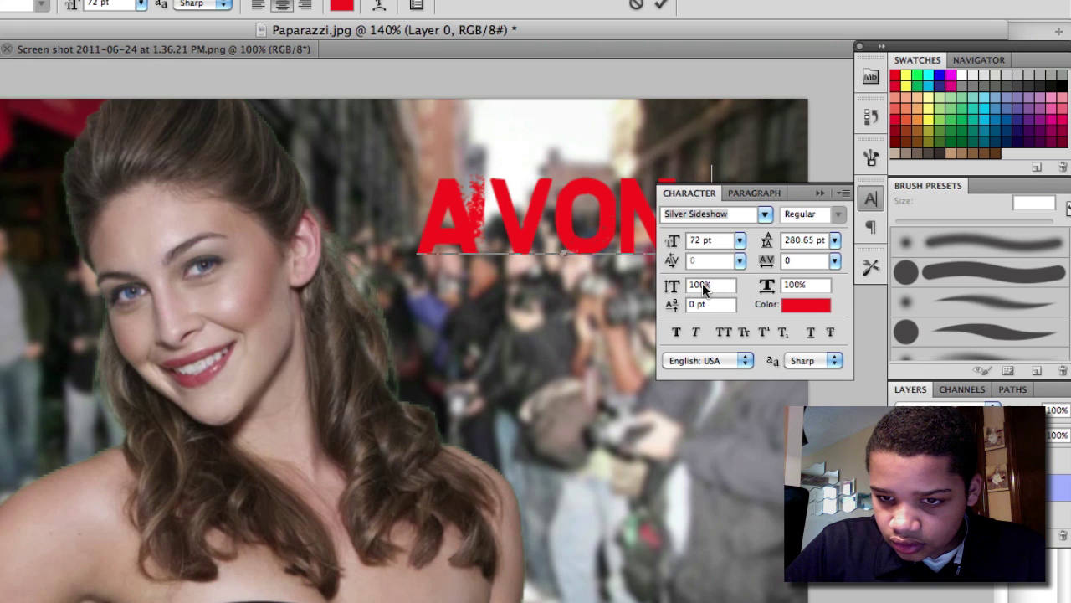
click(834, 240)
click(820, 226)
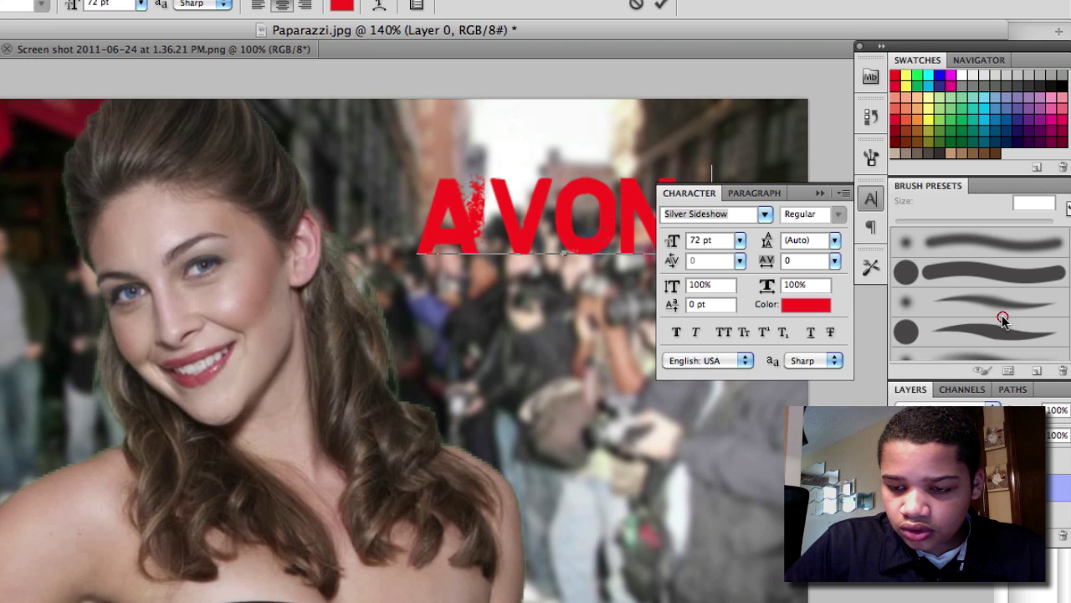
drag(801, 192, 998, 332)
- Add MAKEUP and SALE! as lines two and three, commit, and move the text up-right
key(Return)
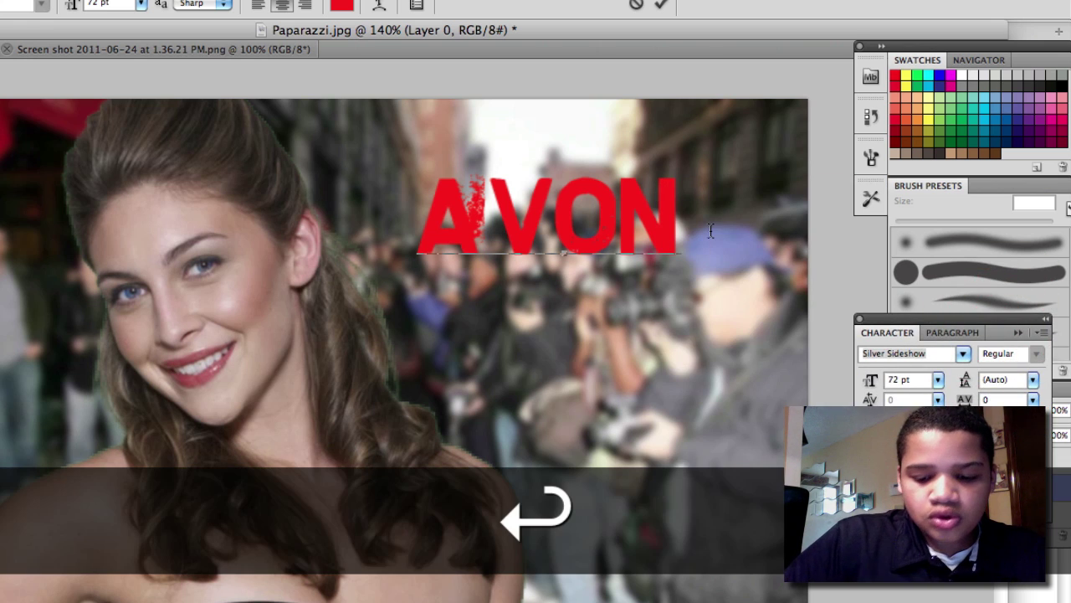
text(MAKEUO)
key(BackSpace)
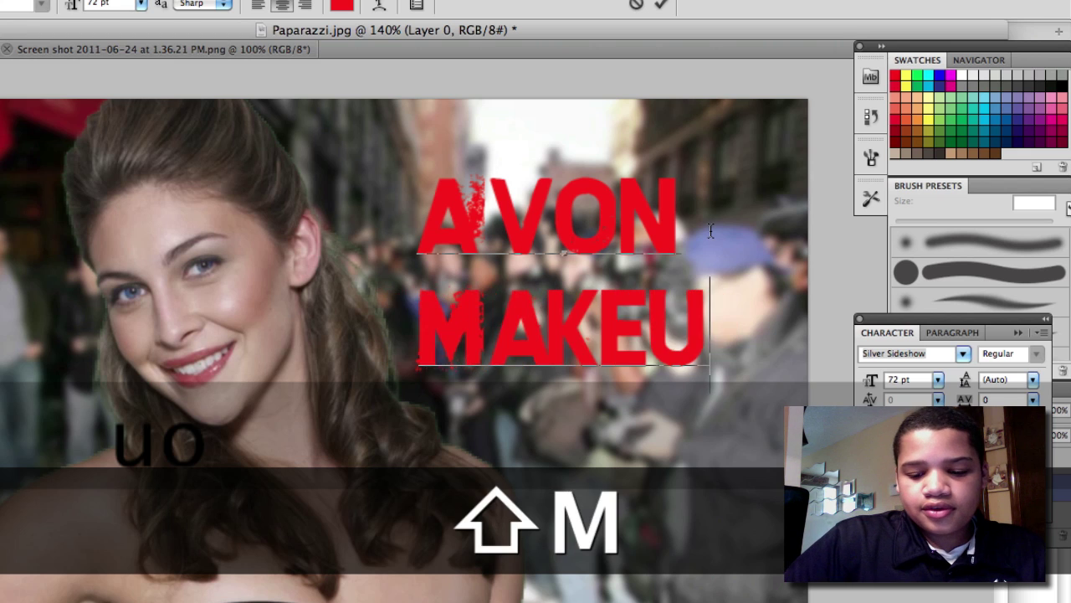
text(P)
key(Return)
text(Sa)
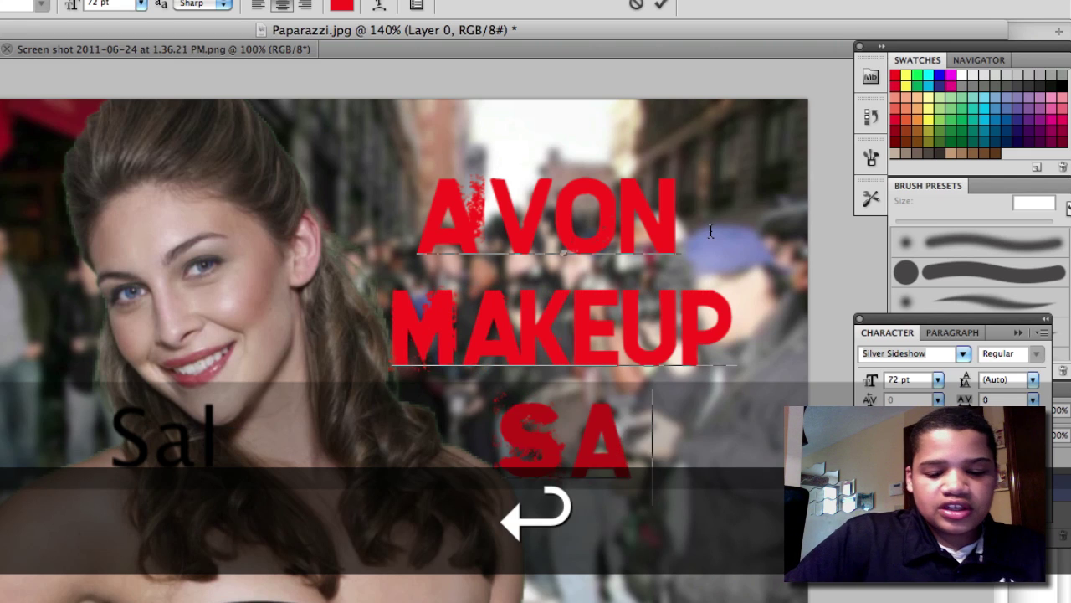
text(le)
key(shift+Tab)
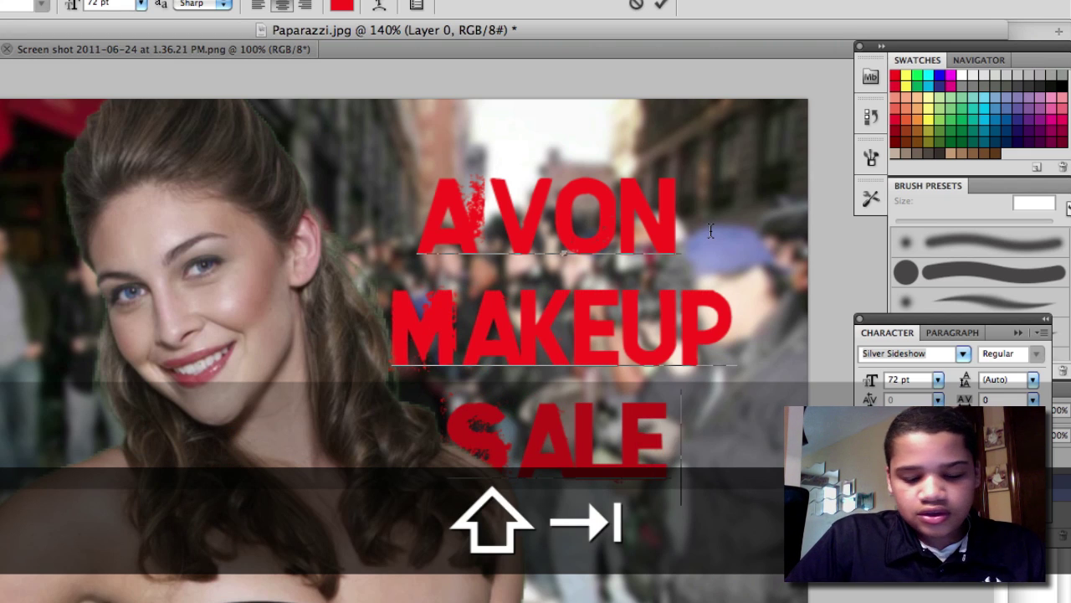
text(!)
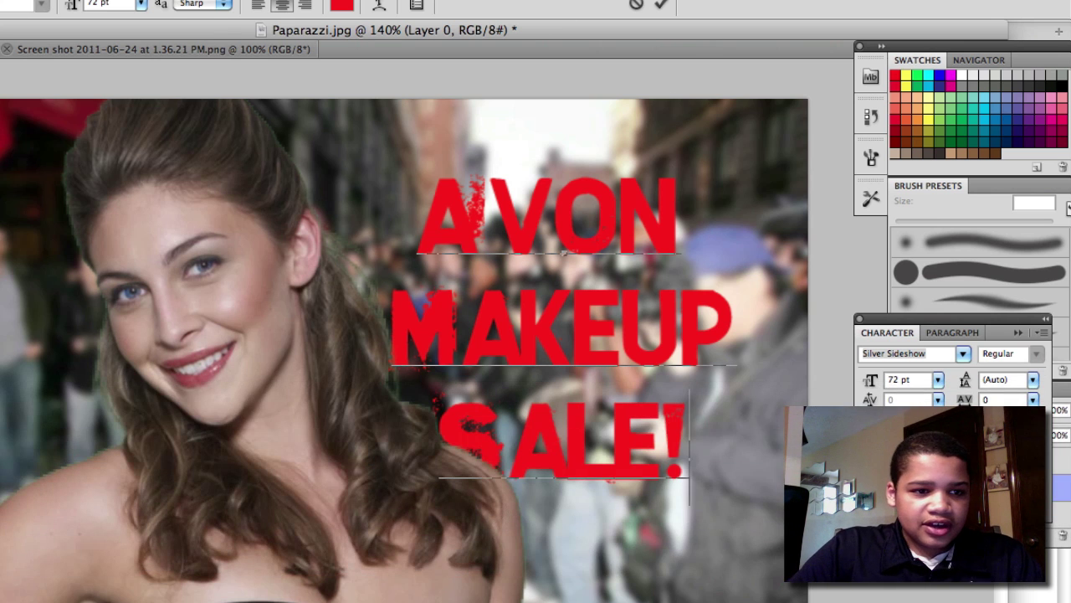
key(ctrl+Return)
key(v)
drag(491, 304, 527, 245)
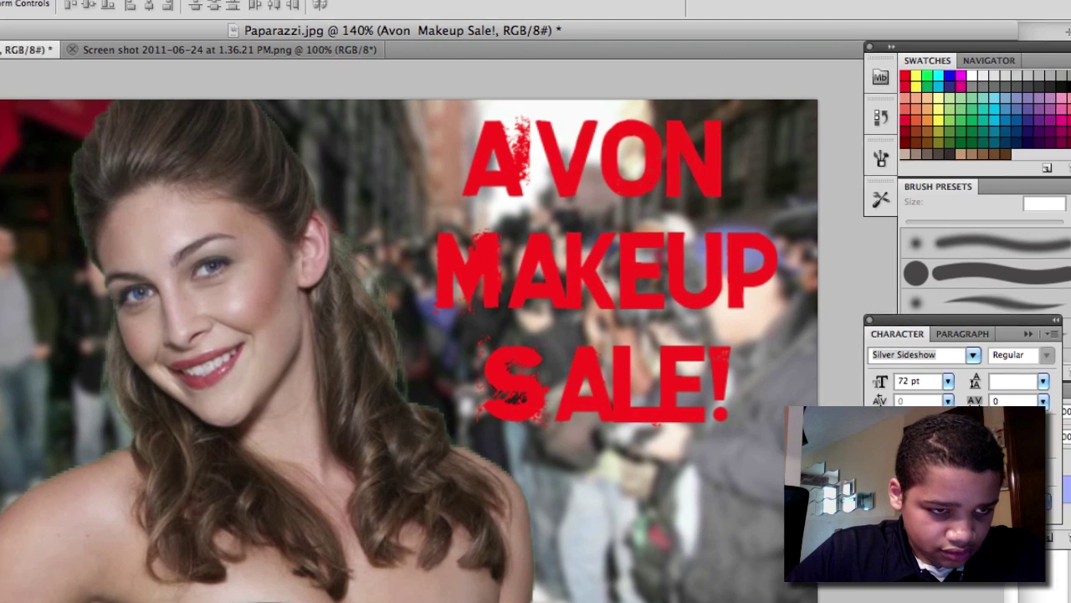
- Select all the AVON MAKEUP SALE! text and browse the font family list
key(Tab)
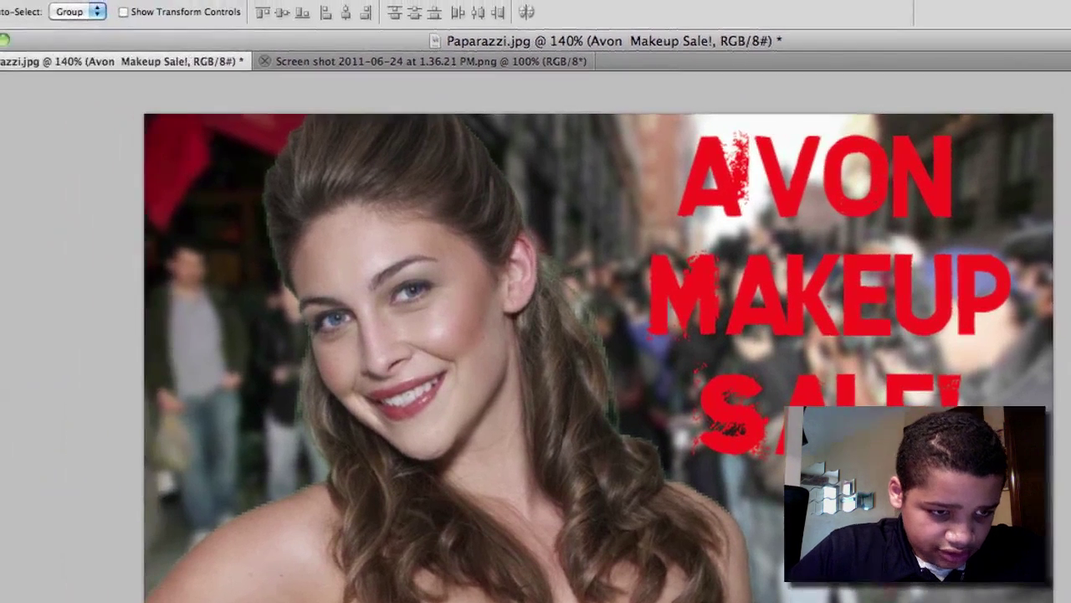
key(t)
drag(685, 183, 962, 418)
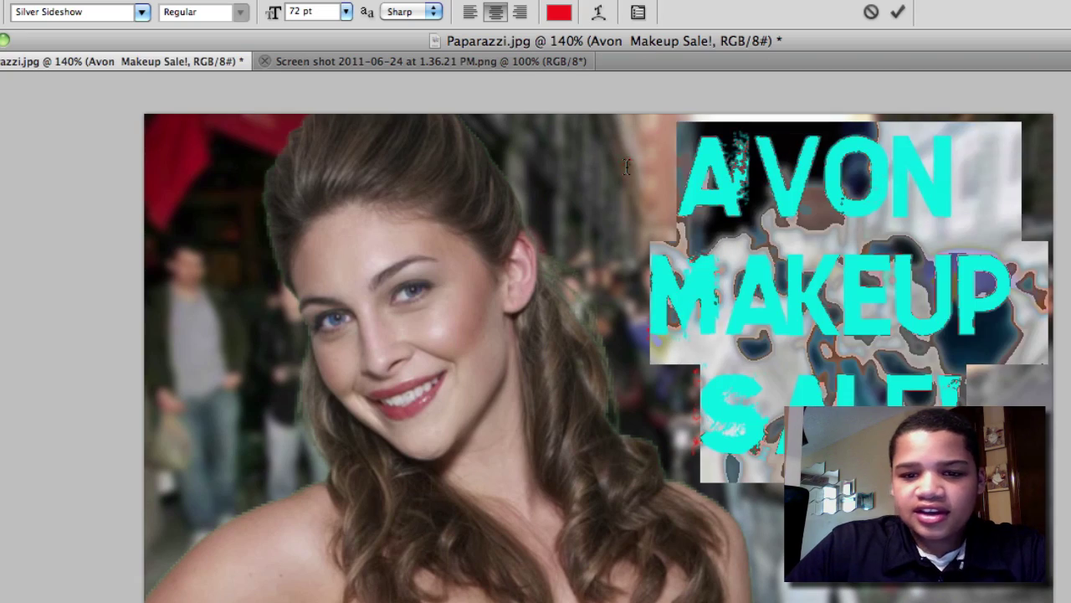
click(145, 21)
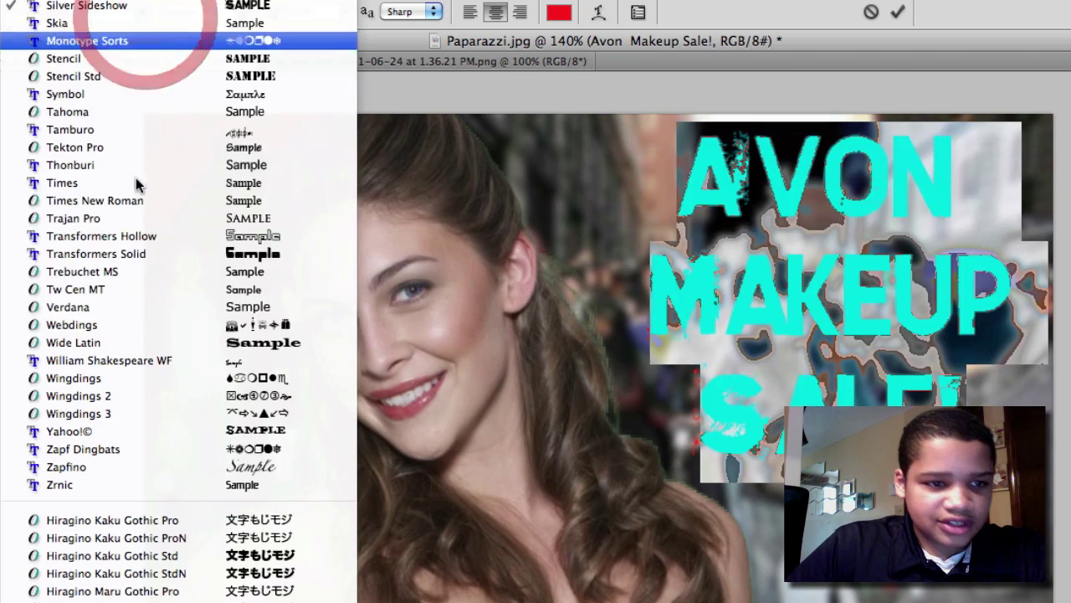
scroll(132, 297, up, 15)
scroll(131, 299, down, 20)
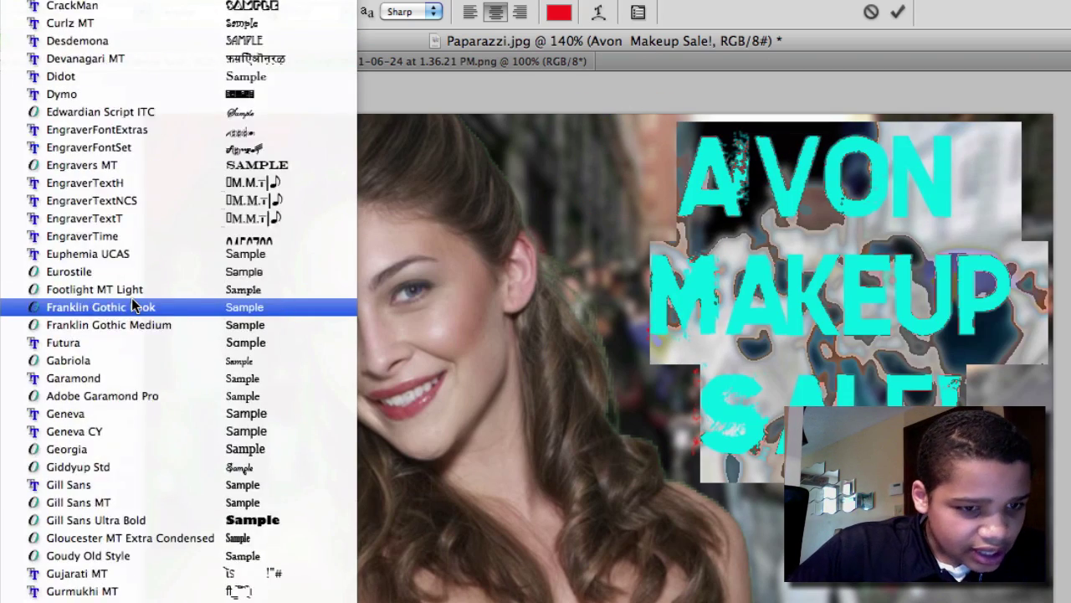
scroll(131, 306, down, 12)
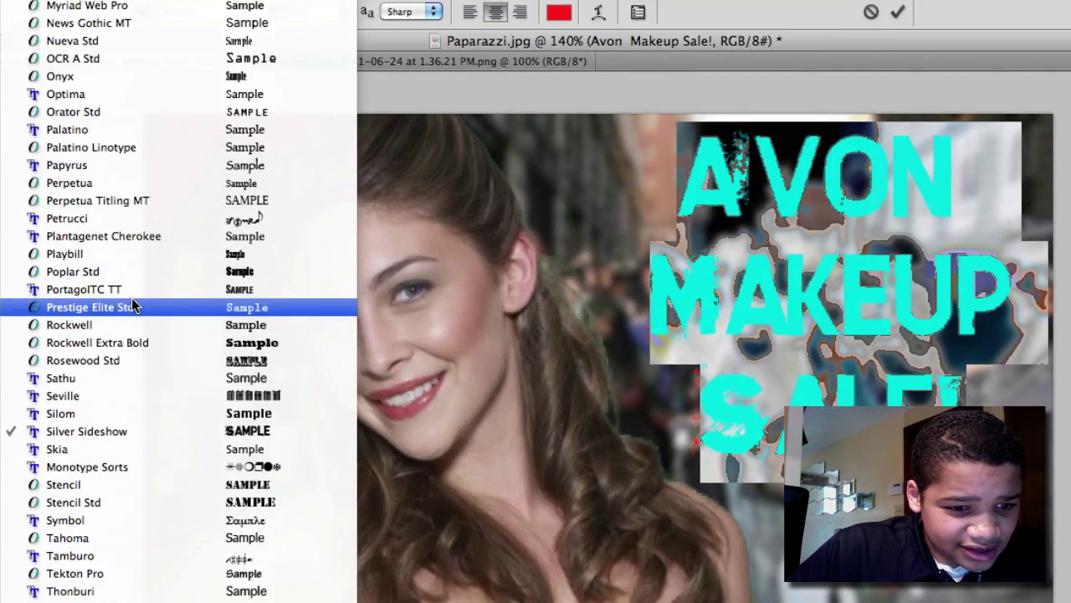
scroll(131, 306, up, 20)
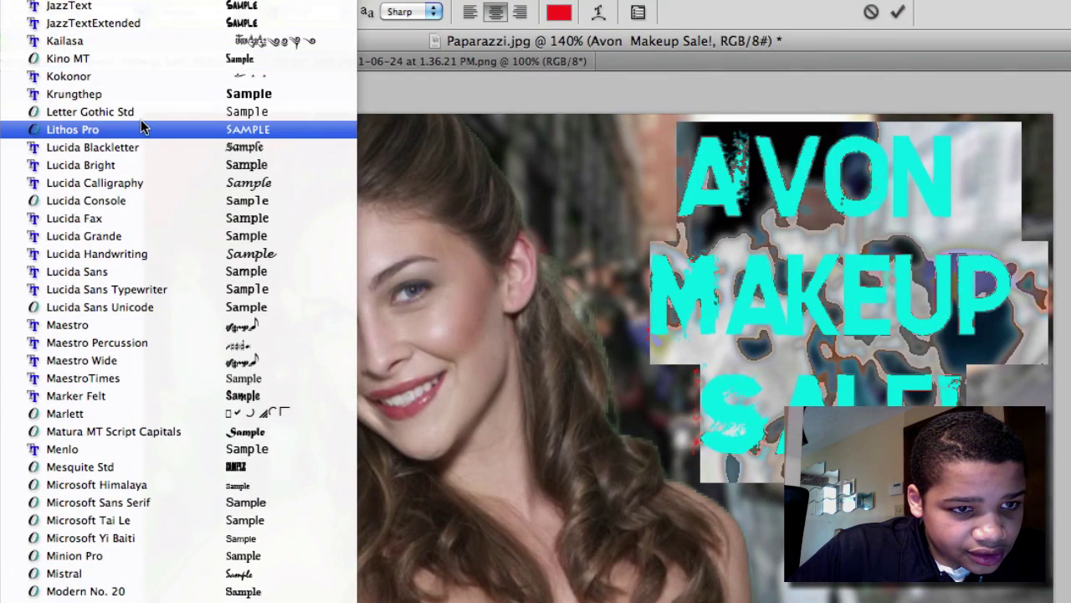
scroll(140, 121, up, 10)
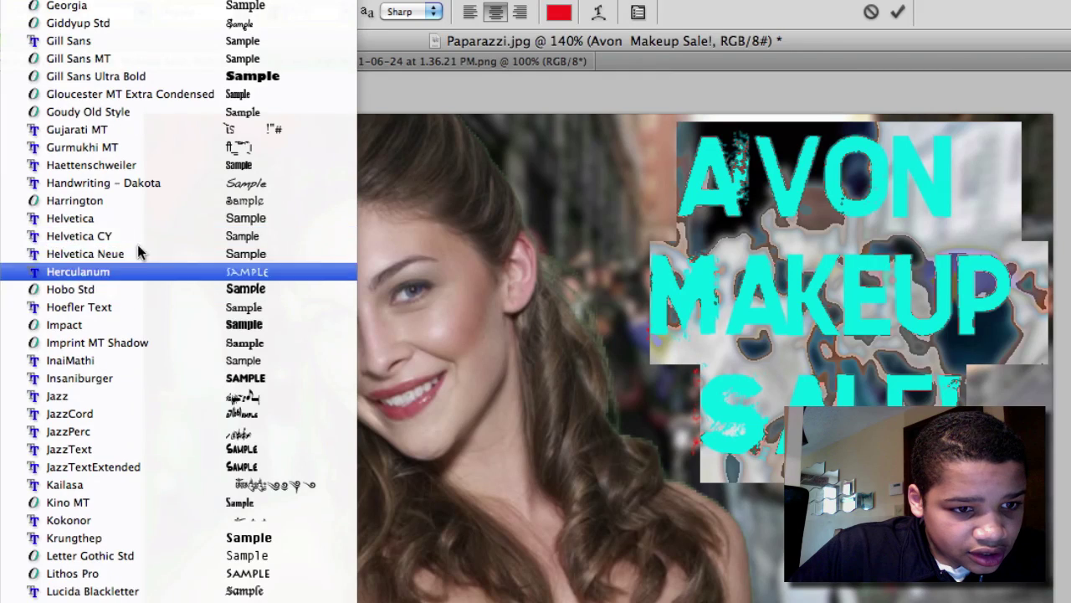
- Set the headline in Insaniburger with white (ffffff) colour, then deselect to check it
click(140, 377)
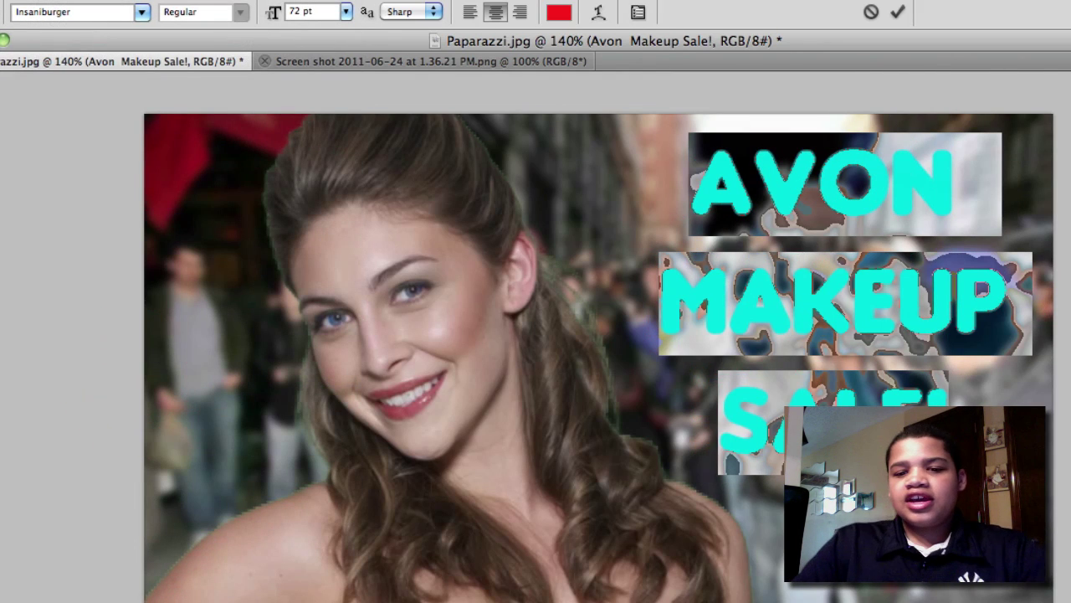
click(548, 11)
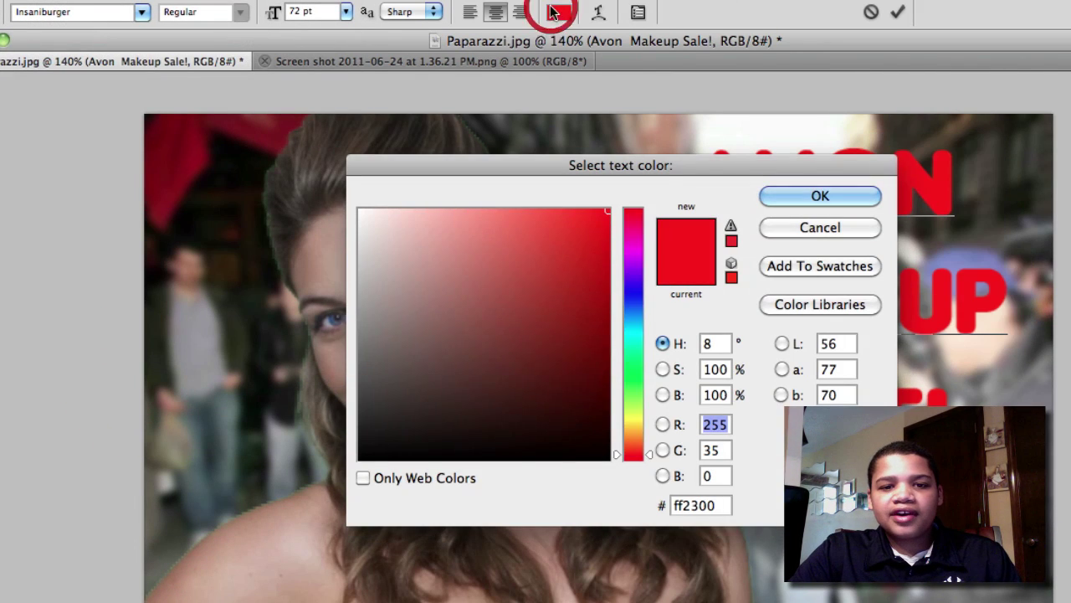
click(820, 195)
click(572, 21)
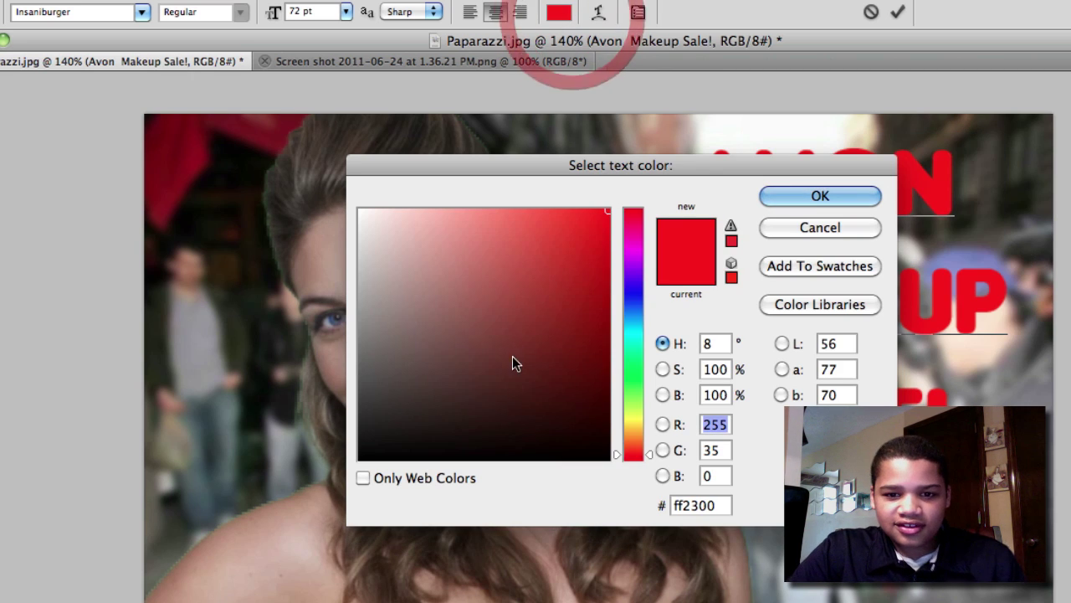
click(360, 211)
click(838, 202)
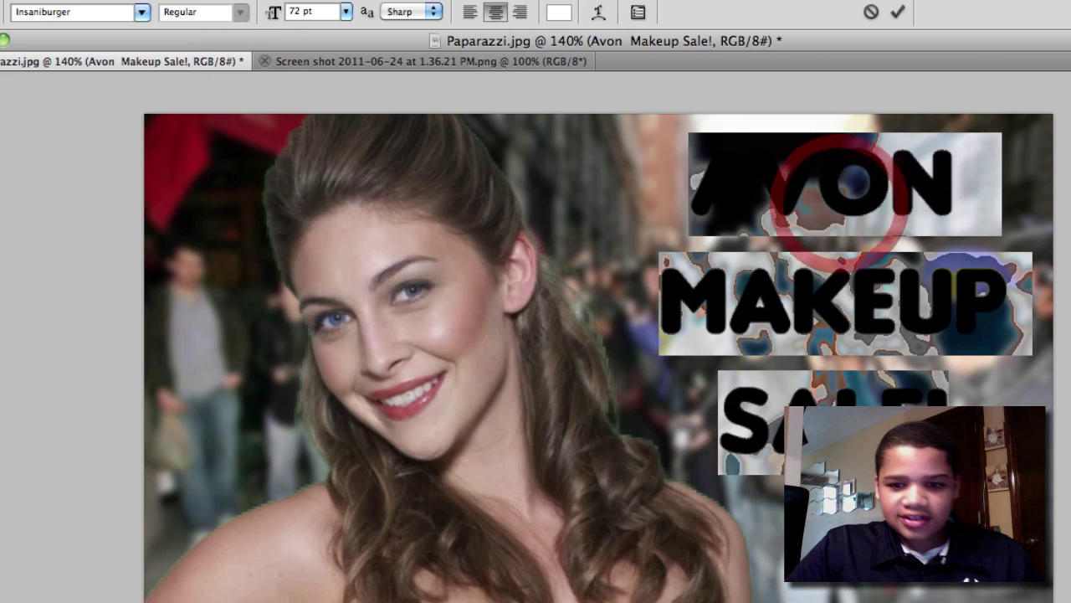
click(979, 381)
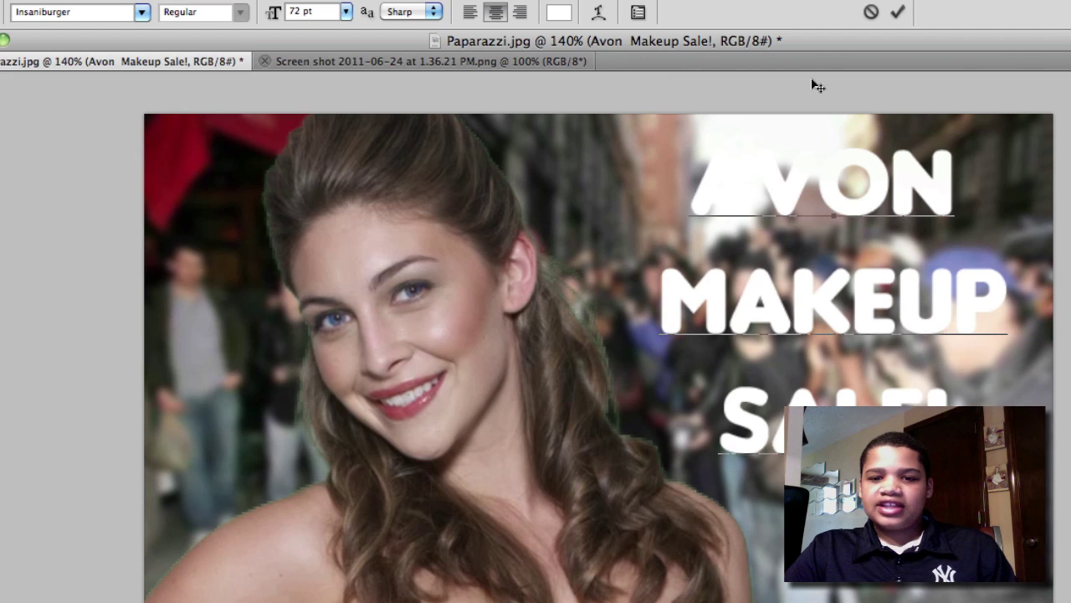
key(super+a)
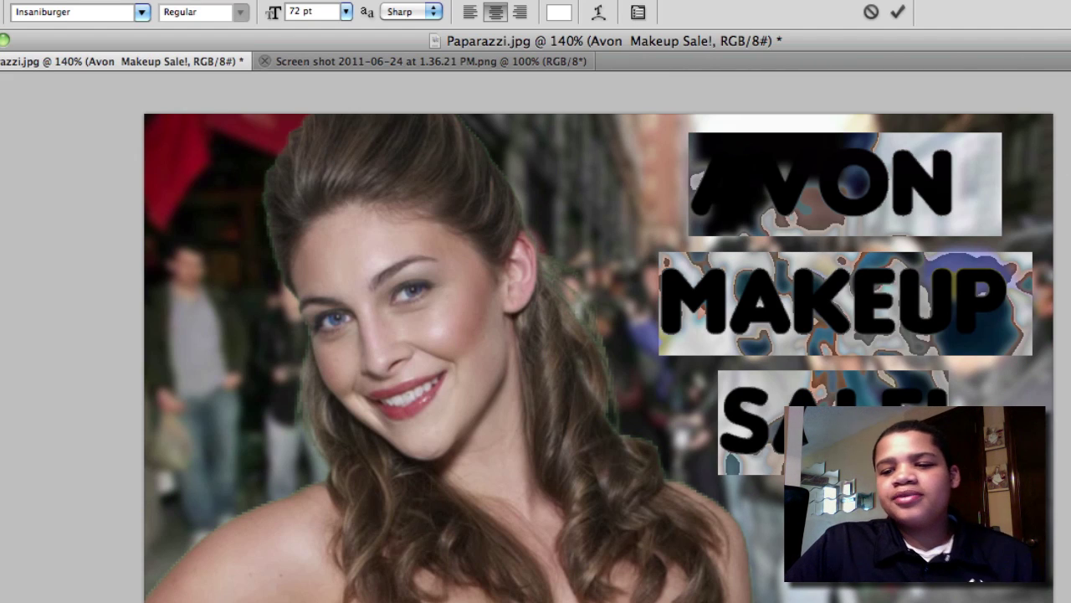
click(1068, 310)
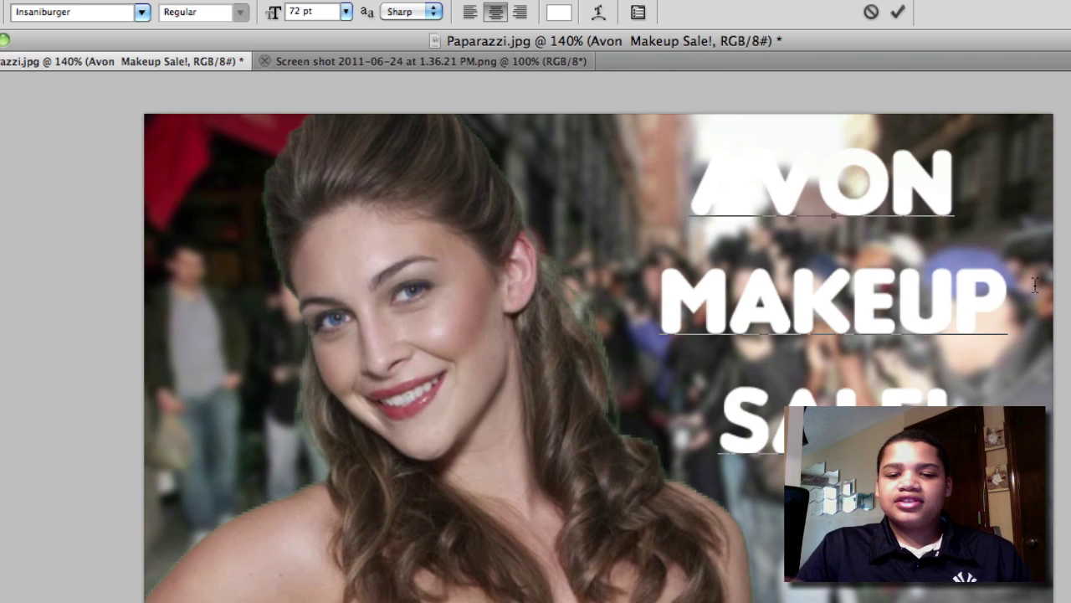